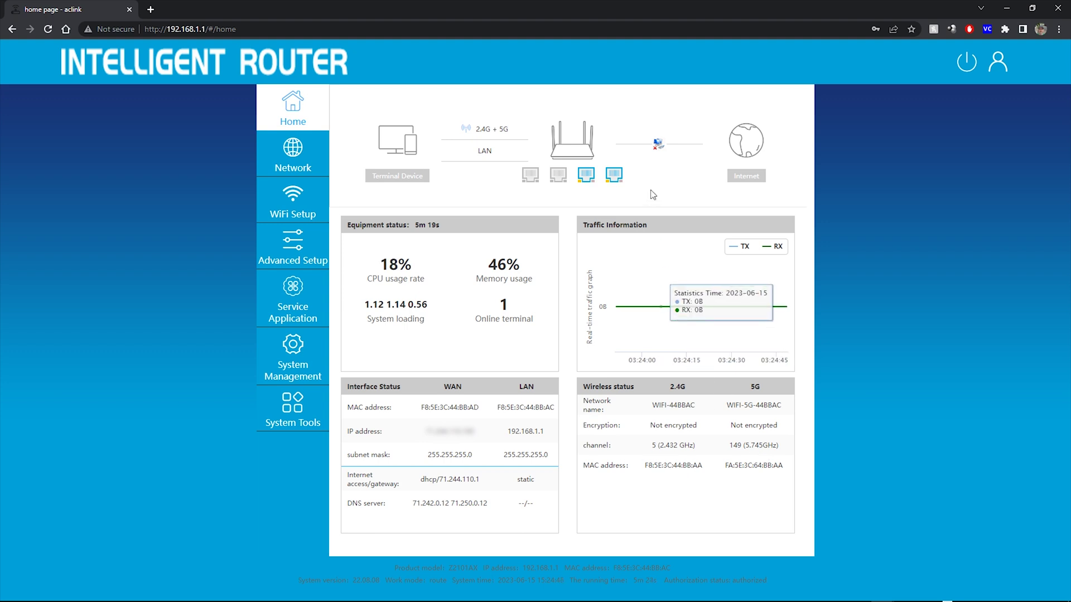
Step: Examine the WAN network settings and the available protocol types
{"action": "left_click", "coordinate": [293, 161]}
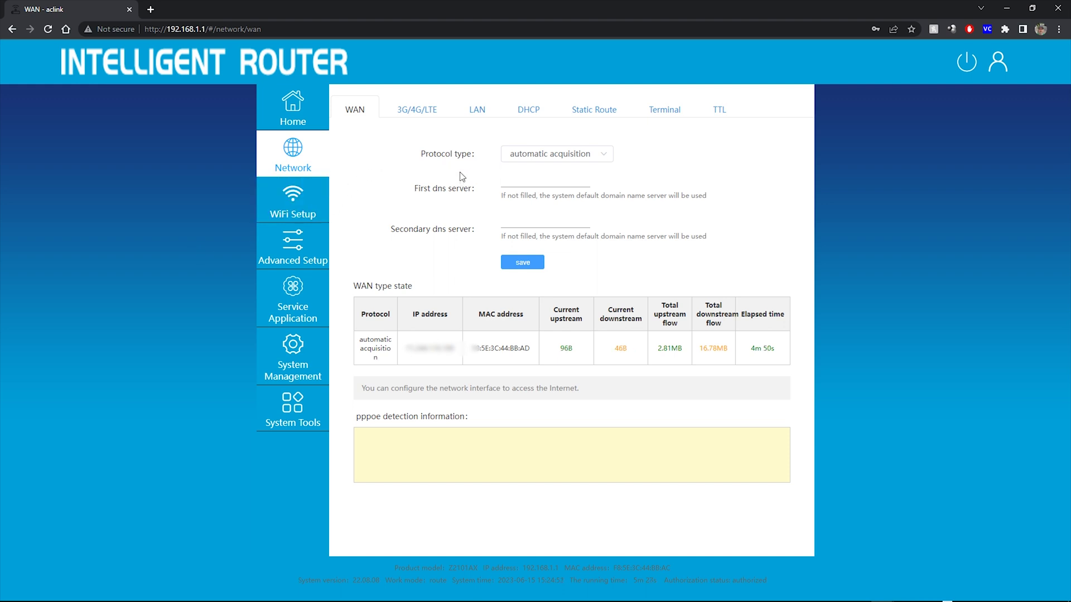
{"action": "left_click", "coordinate": [561, 155]}
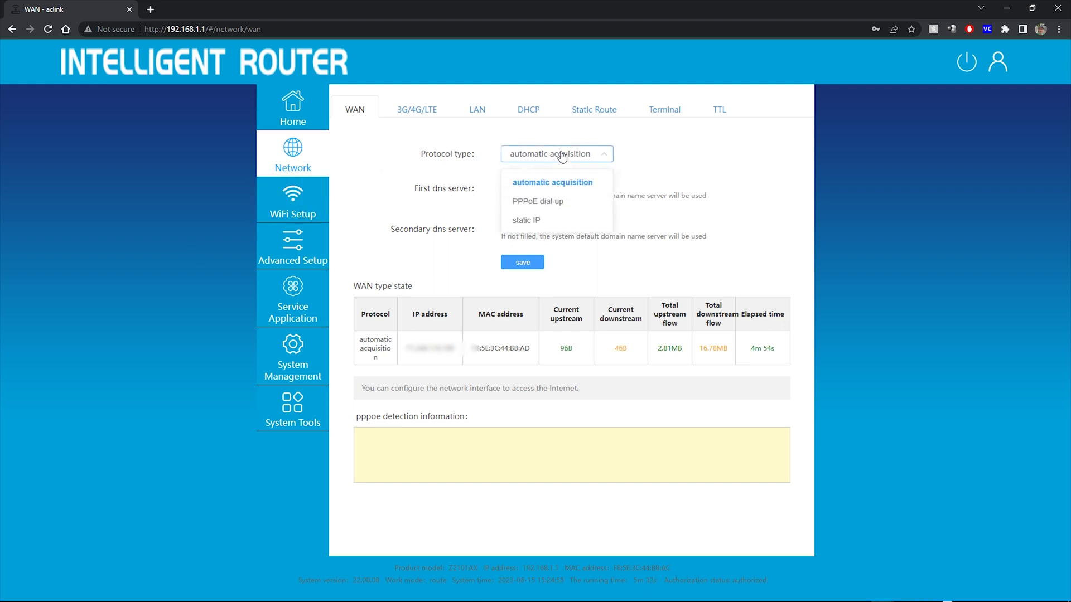
{"action": "left_click", "coordinate": [562, 157]}
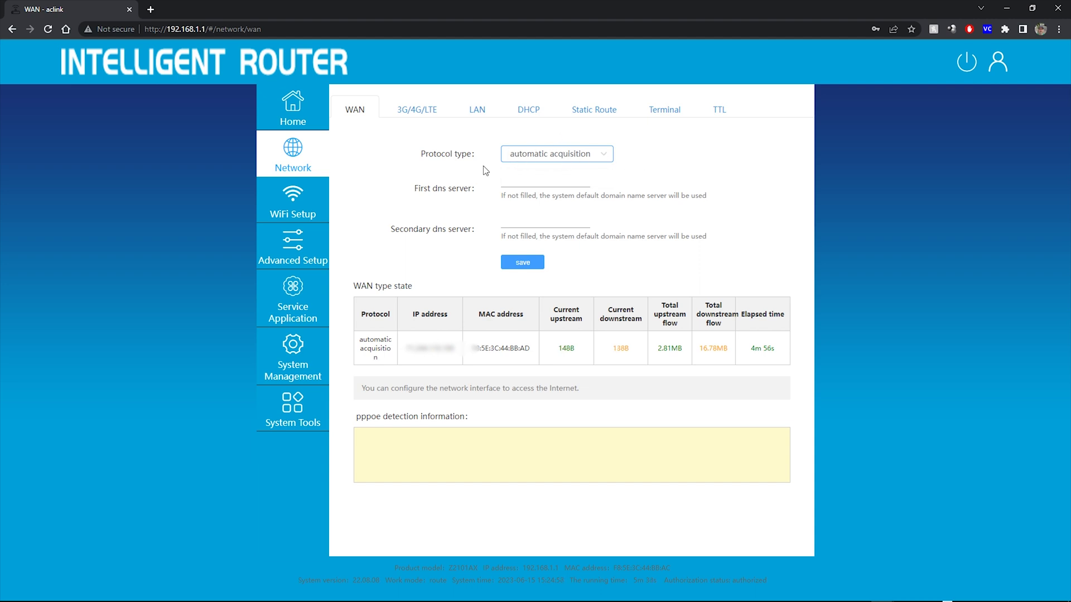
Step: Examine the 3G/4G/LTE settings, including the advanced connection options and the network operator of the SIM card
{"action": "left_click", "coordinate": [419, 114]}
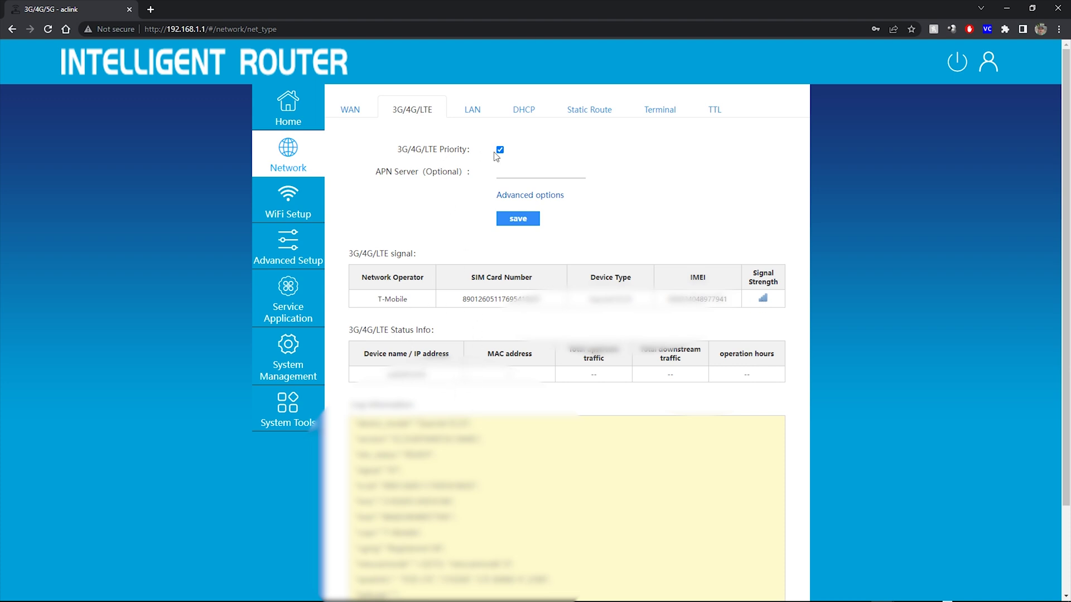
{"action": "left_click", "coordinate": [510, 194]}
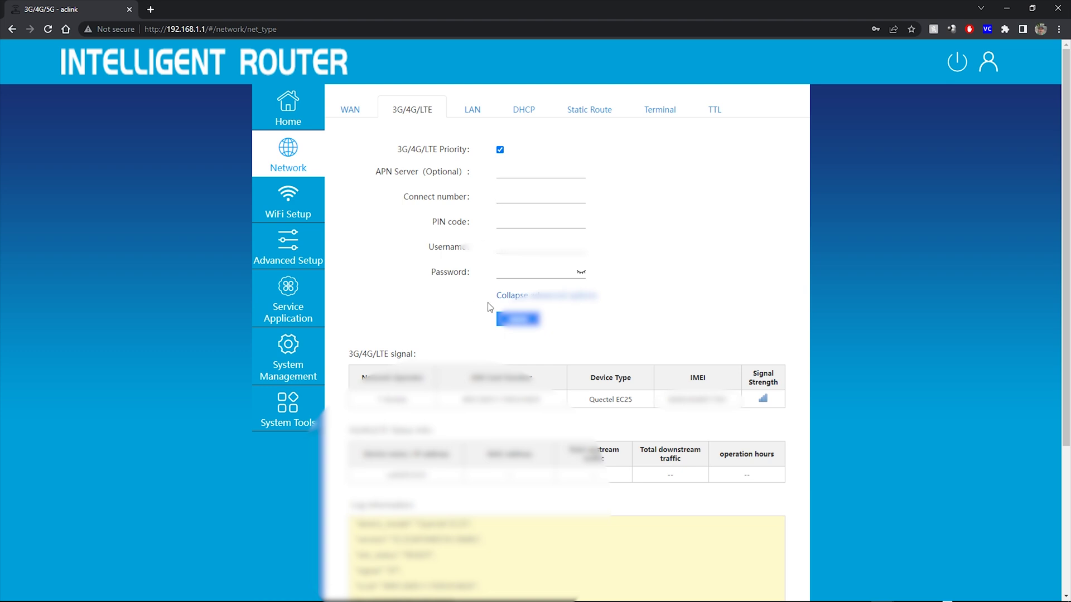
{"action": "left_click", "coordinate": [504, 296]}
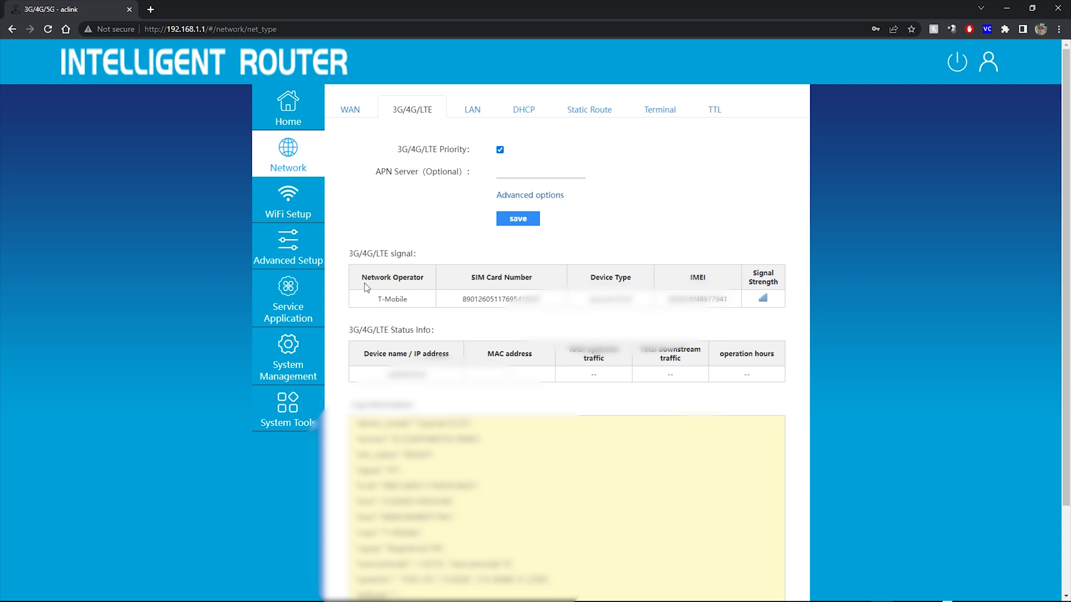
{"action": "left_click_drag", "start_coordinate": [377, 299], "coordinate": [410, 301]}
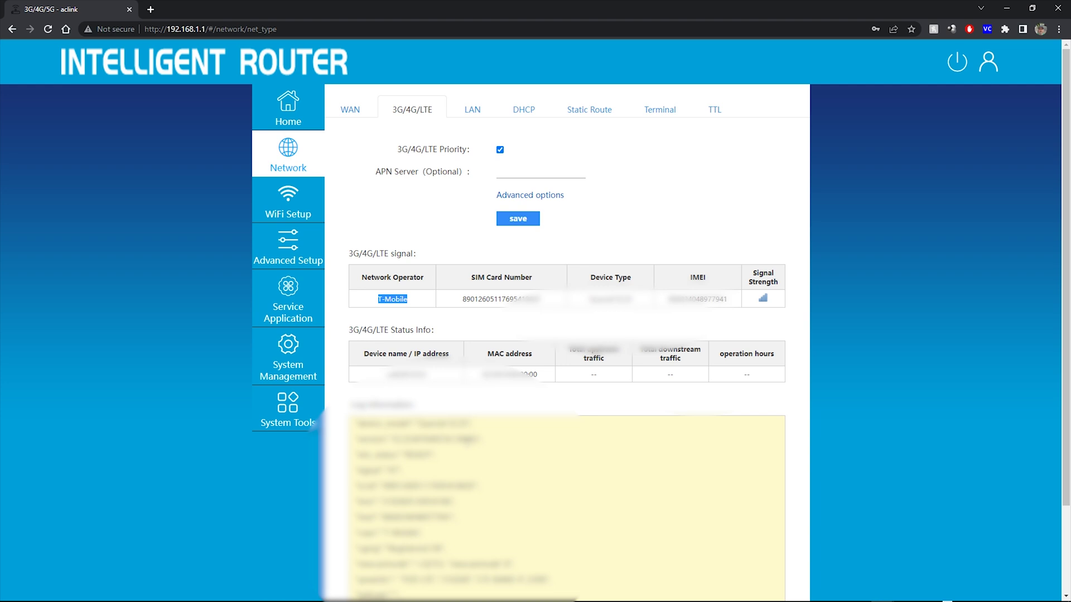
{"action": "left_click", "coordinate": [537, 332]}
Step: Go through the remaining network pages for LAN, DHCP, static routes, connected terminals and TTL
{"action": "left_click", "coordinate": [472, 110]}
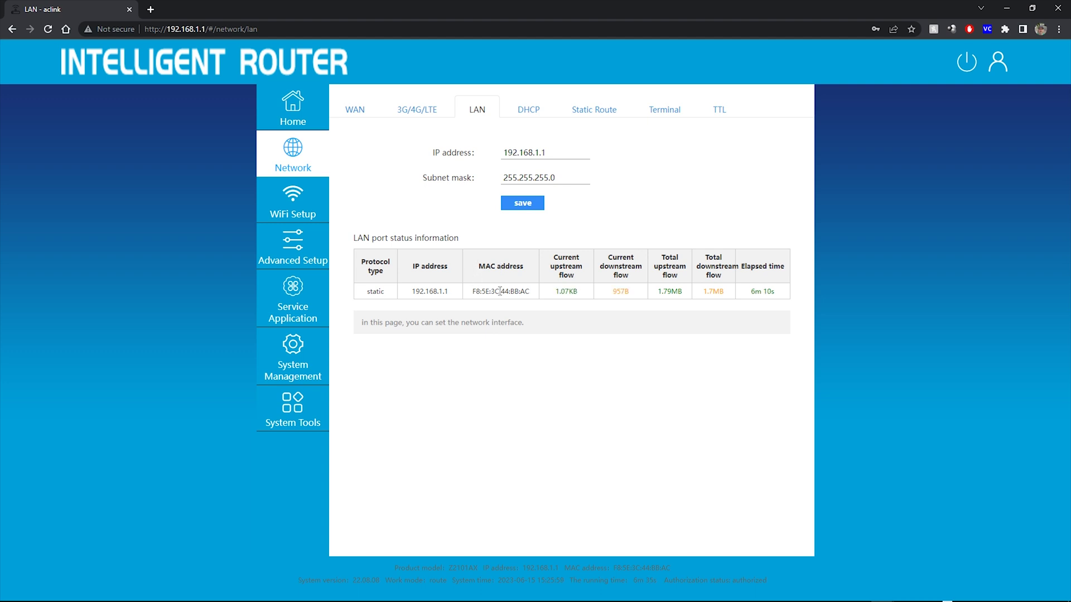
{"action": "left_click", "coordinate": [520, 113]}
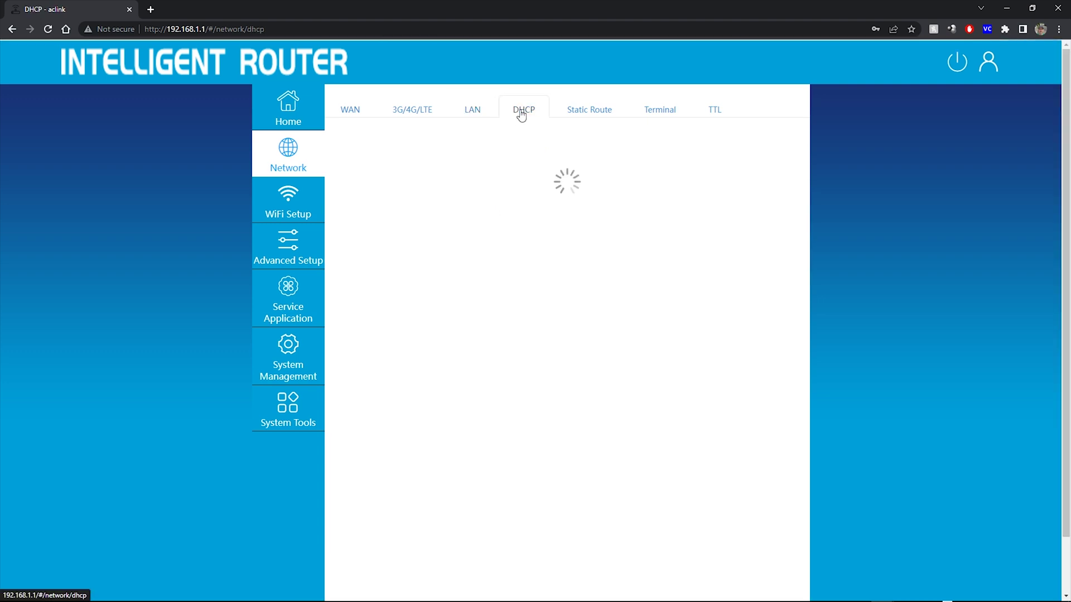
{"action": "left_click", "coordinate": [607, 114]}
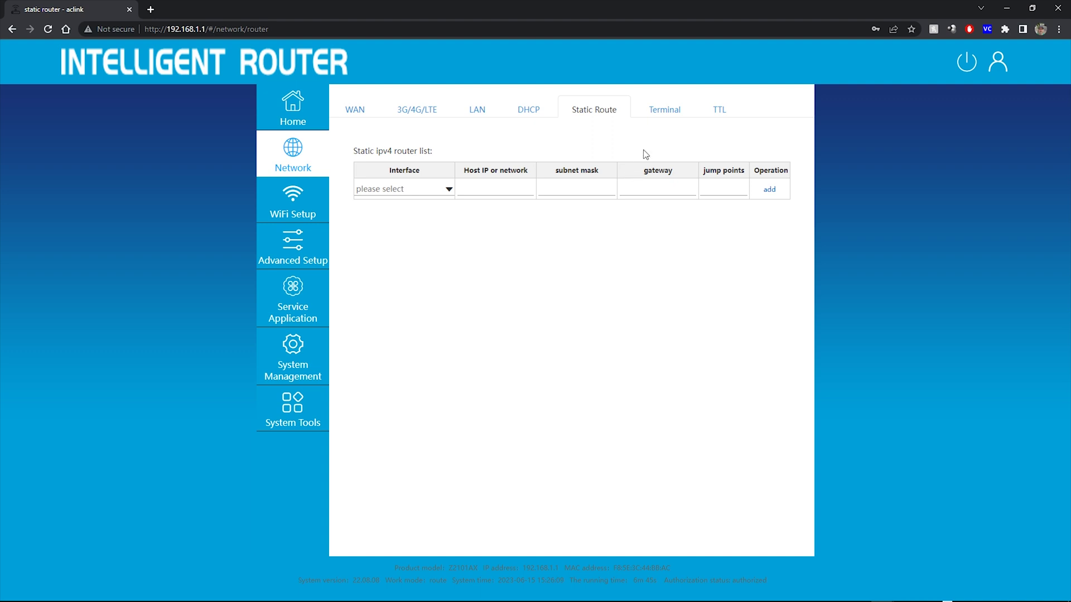
{"action": "left_click", "coordinate": [653, 114]}
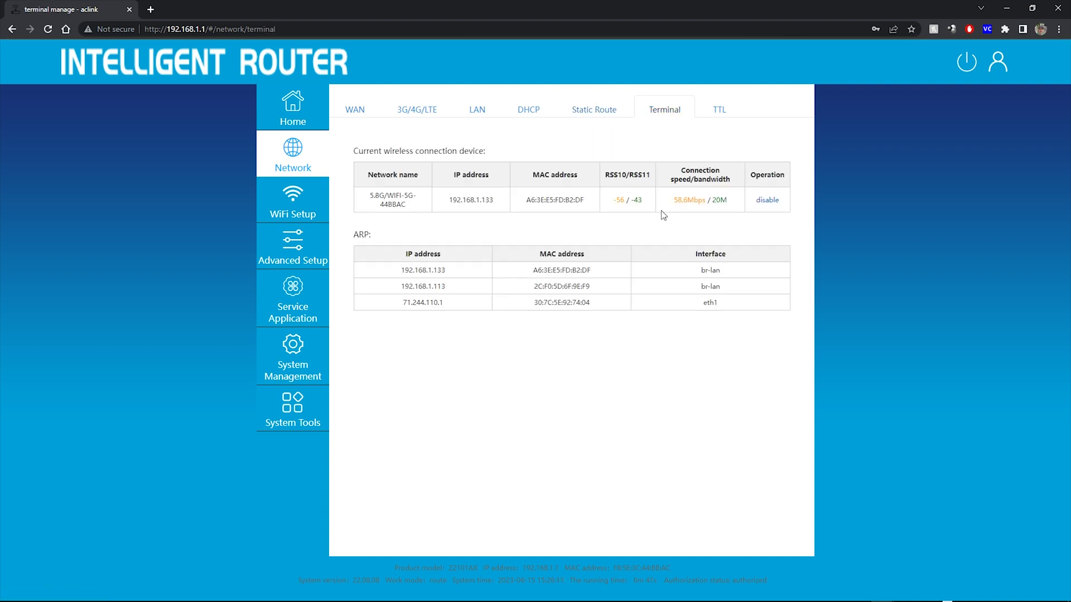
{"action": "left_click", "coordinate": [709, 118]}
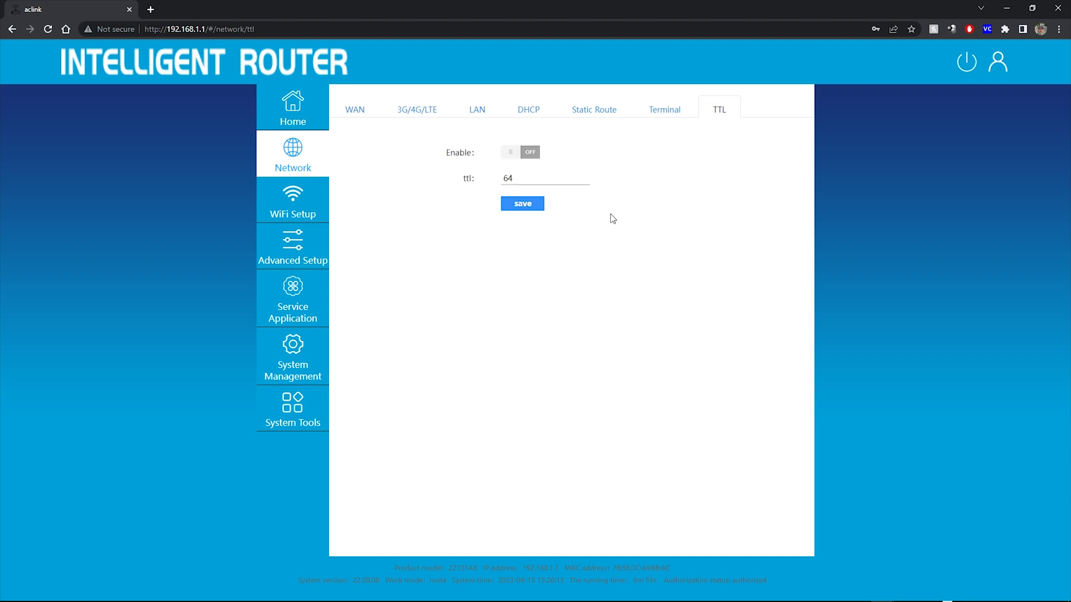
Step: Examine the 2.4G and 5G wireless configurations, including the encryption types offered for 2.4G
{"action": "left_click", "coordinate": [293, 217]}
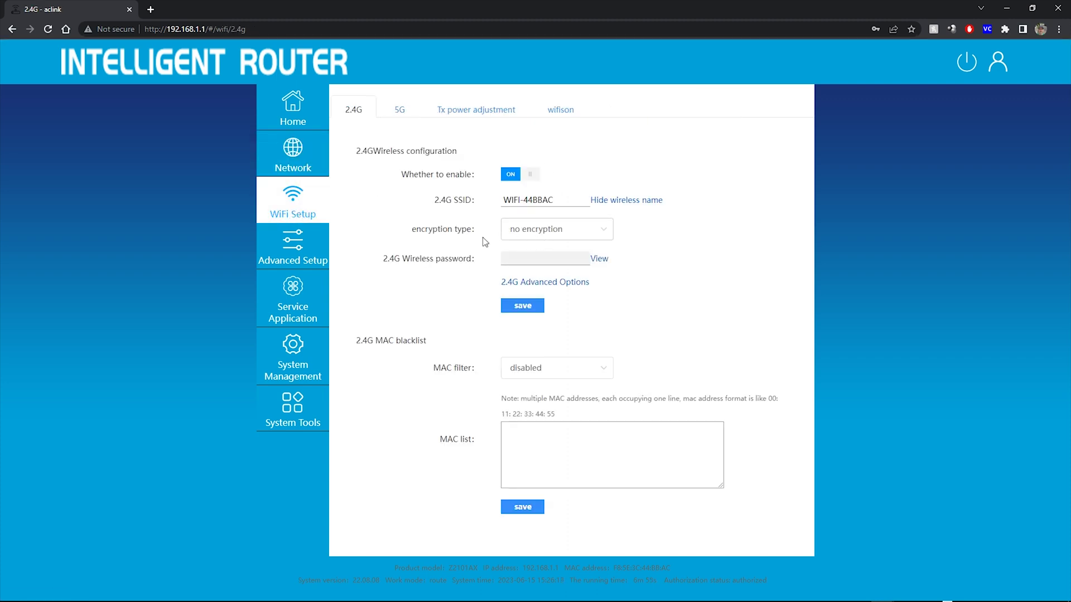
{"action": "left_click", "coordinate": [587, 232]}
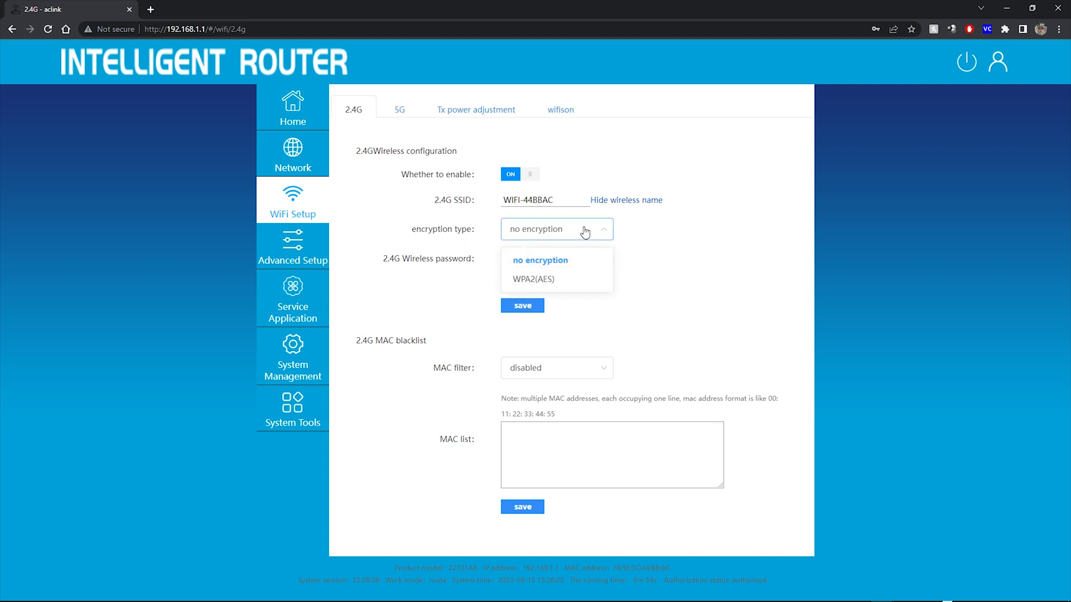
{"action": "left_click", "coordinate": [446, 239]}
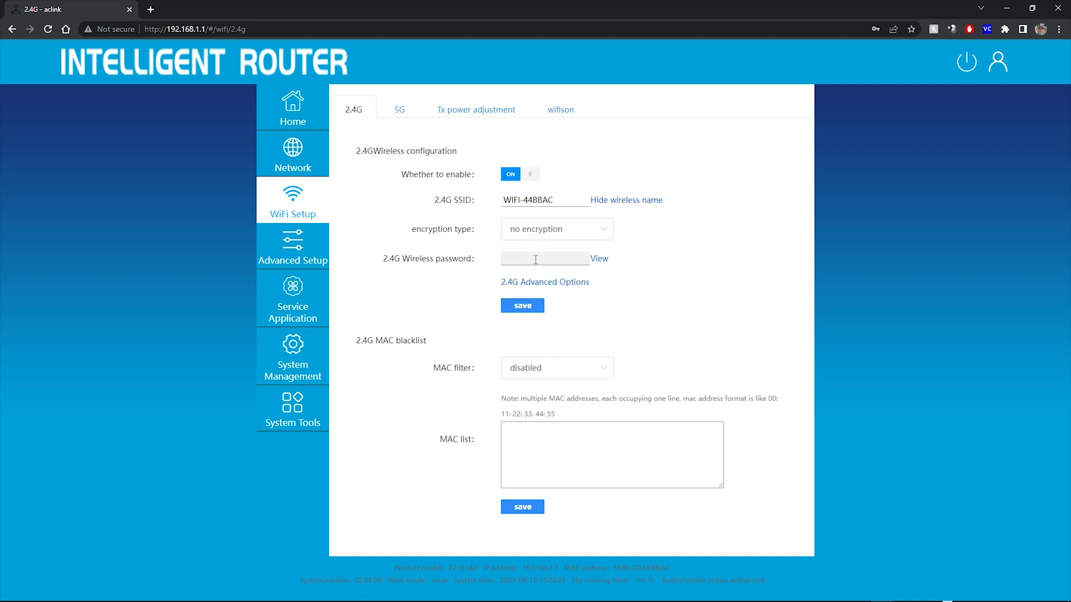
{"action": "left_click", "coordinate": [403, 115]}
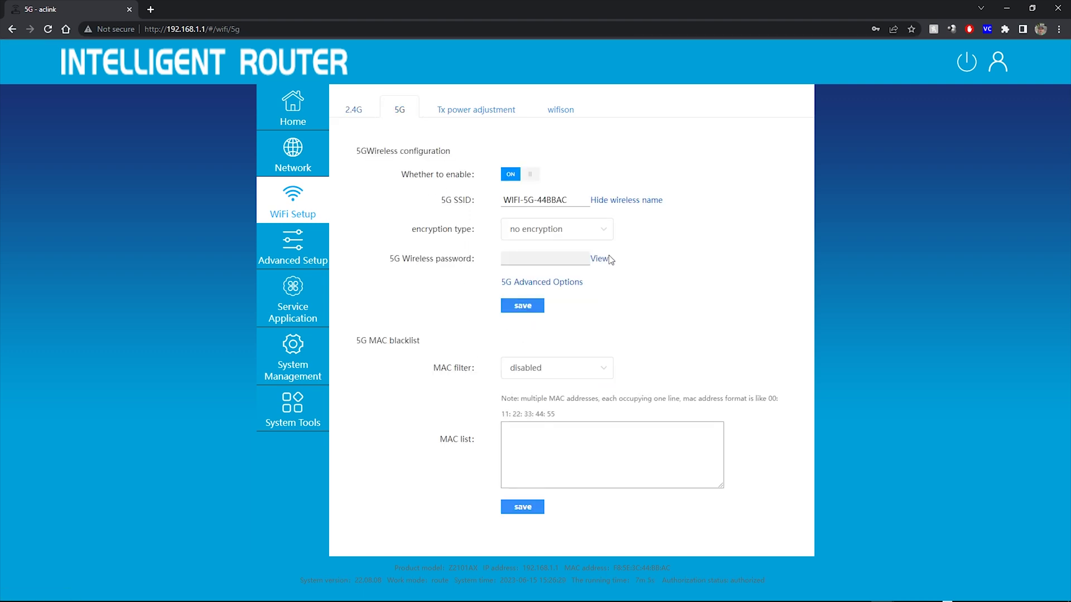
Step: Check the signal conditioning modes for Wi-Fi transmit power and view the wifison mesh topology
{"action": "left_click", "coordinate": [468, 111]}
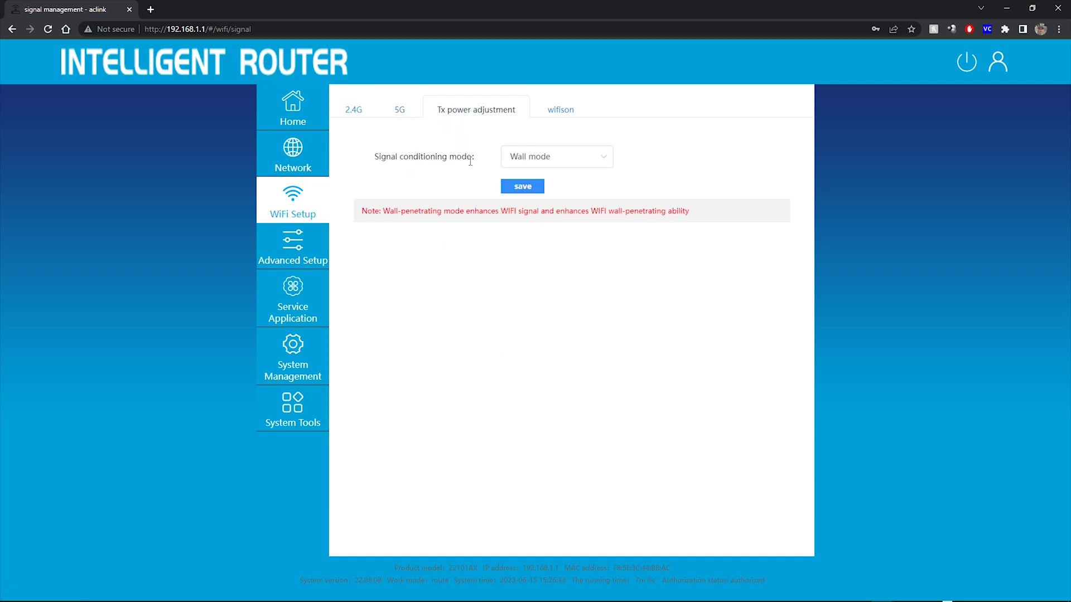
{"action": "left_click", "coordinate": [606, 158]}
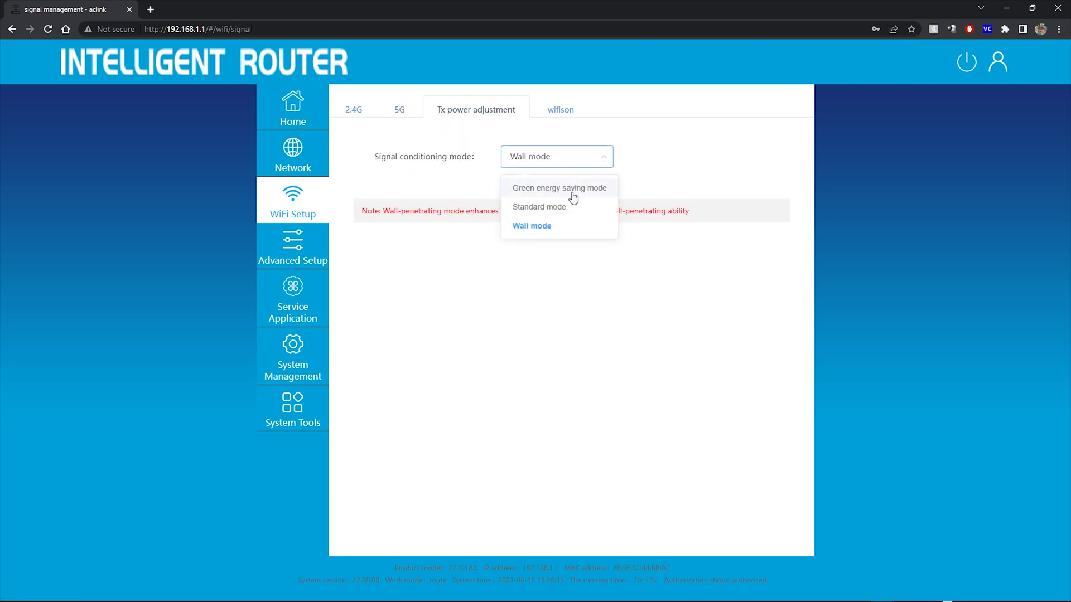
{"action": "left_click", "coordinate": [558, 273]}
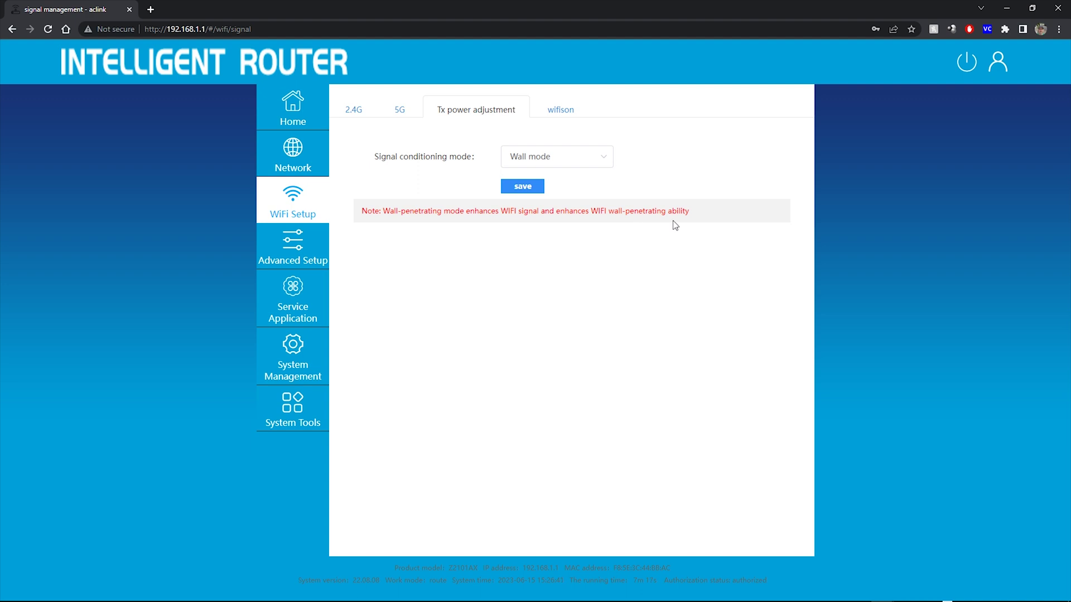
{"action": "left_click", "coordinate": [560, 110]}
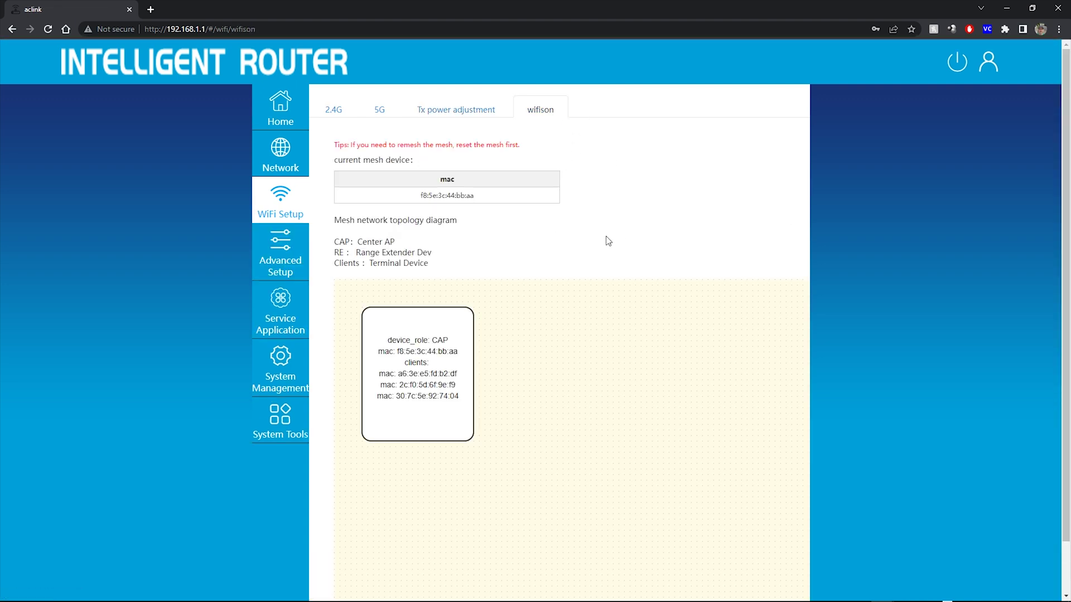
Step: Look through the advanced settings for security, DMZ host, network watchdog, parental control and the MAC blacklist
{"action": "left_click", "coordinate": [271, 254]}
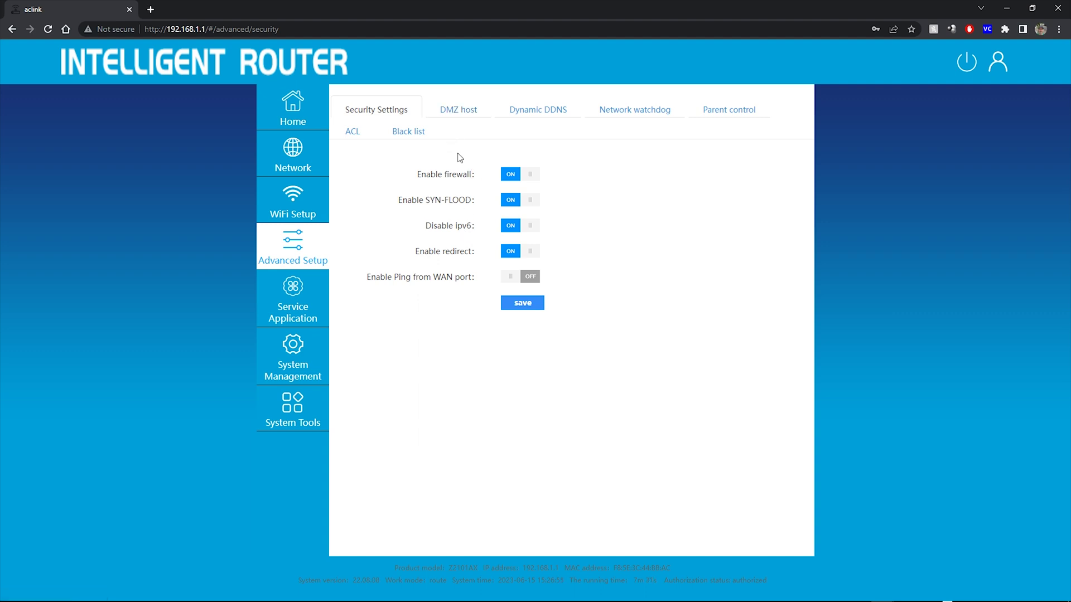
{"action": "left_click", "coordinate": [461, 111]}
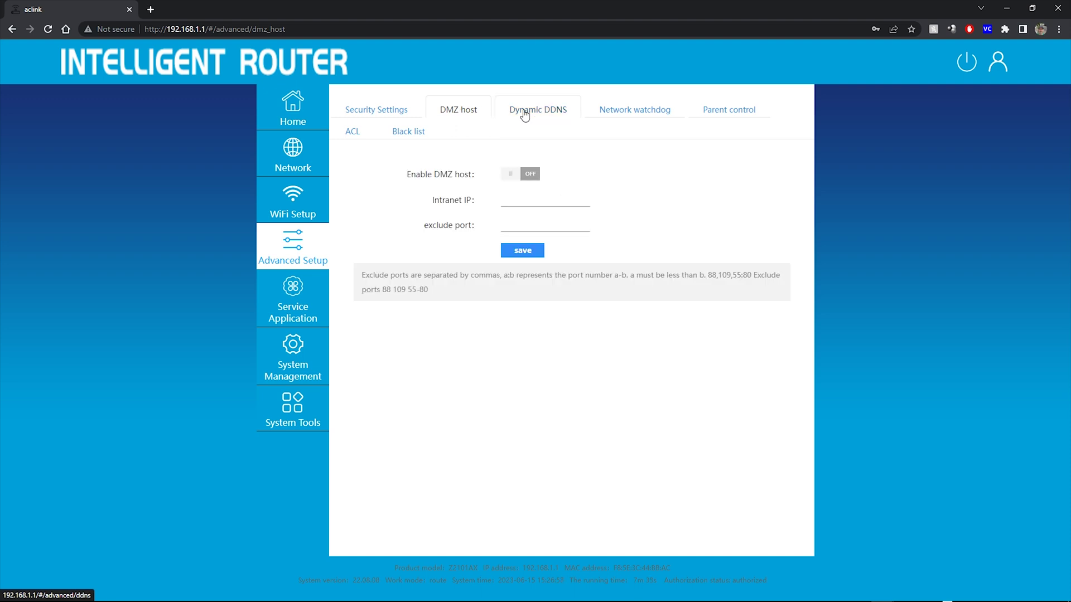
{"action": "left_click", "coordinate": [625, 116]}
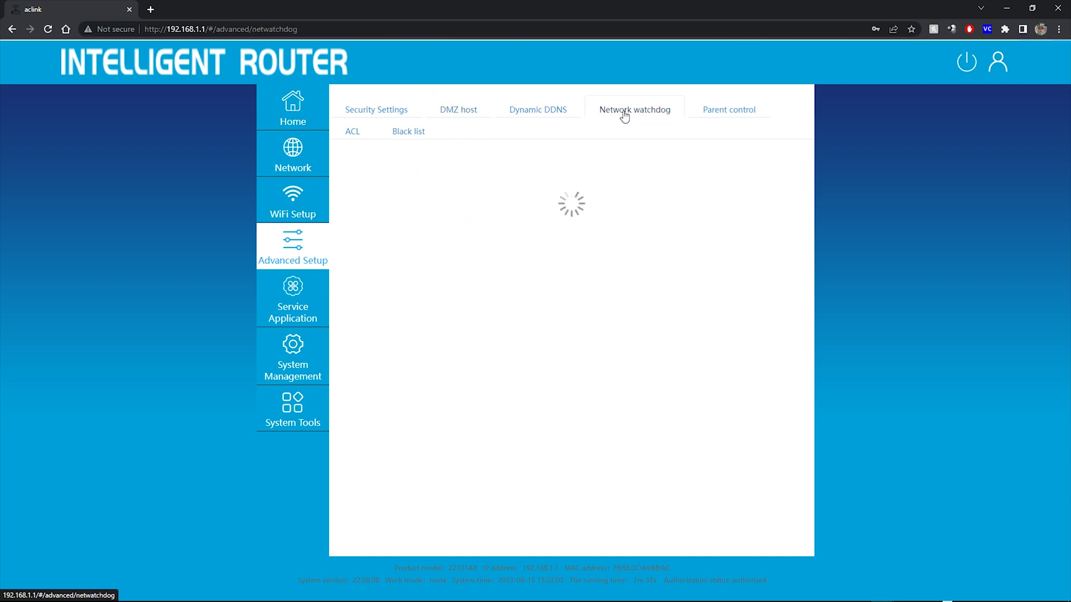
{"action": "left_click", "coordinate": [708, 115]}
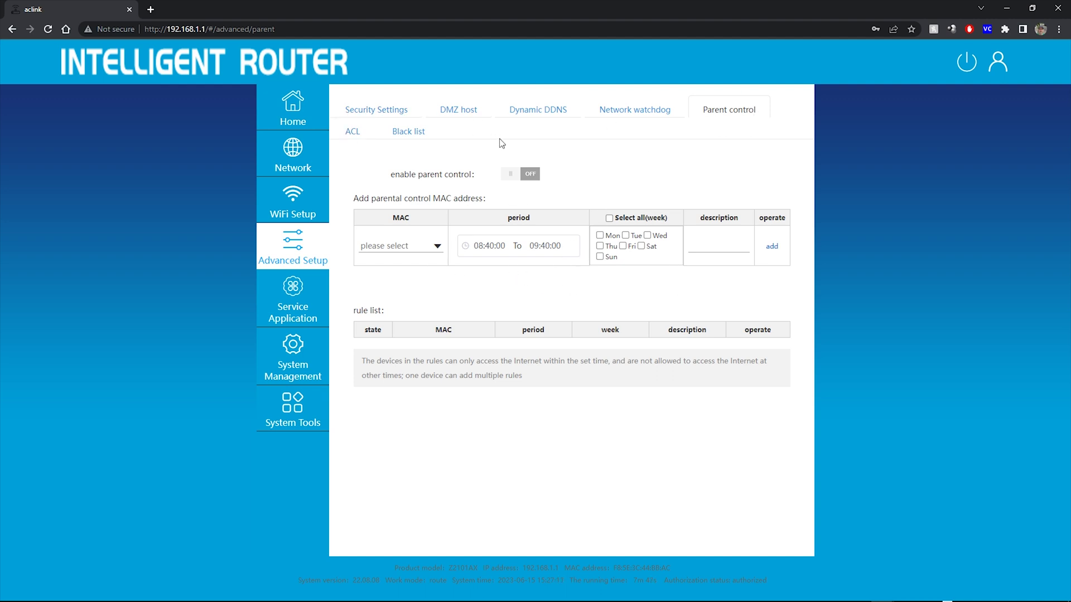
{"action": "left_click", "coordinate": [428, 137]}
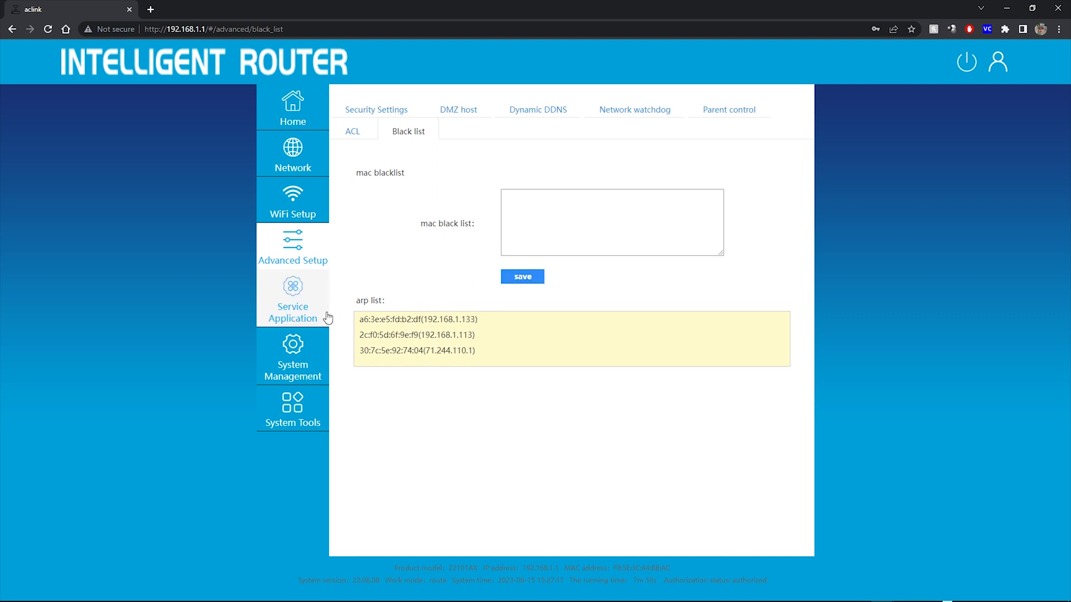
Step: Look through the service application pages for cloud login, cloud management and port dispatch
{"action": "left_click", "coordinate": [310, 310]}
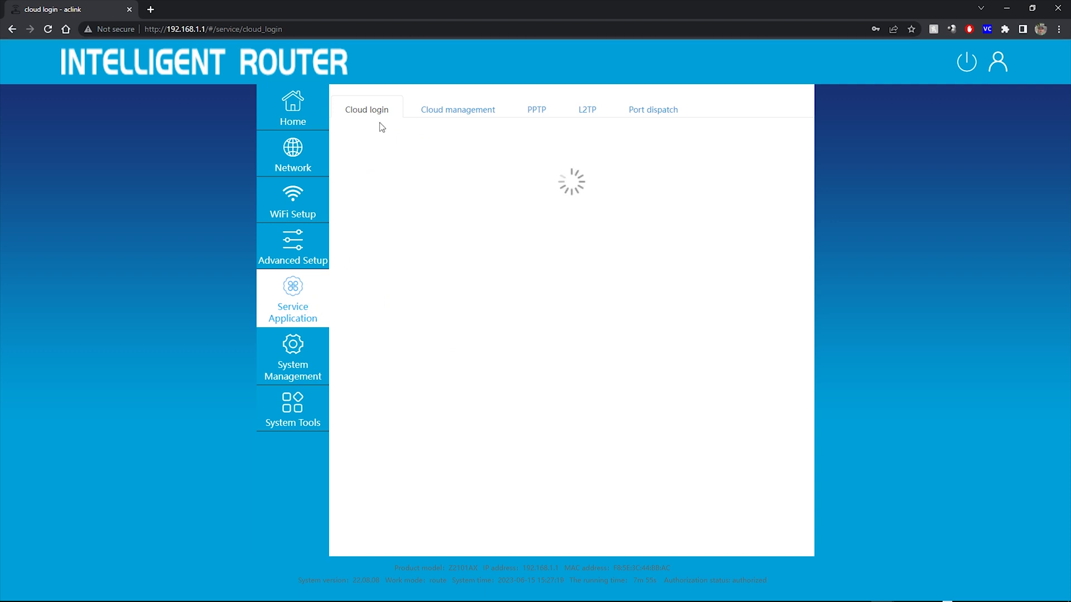
{"action": "left_click", "coordinate": [460, 112]}
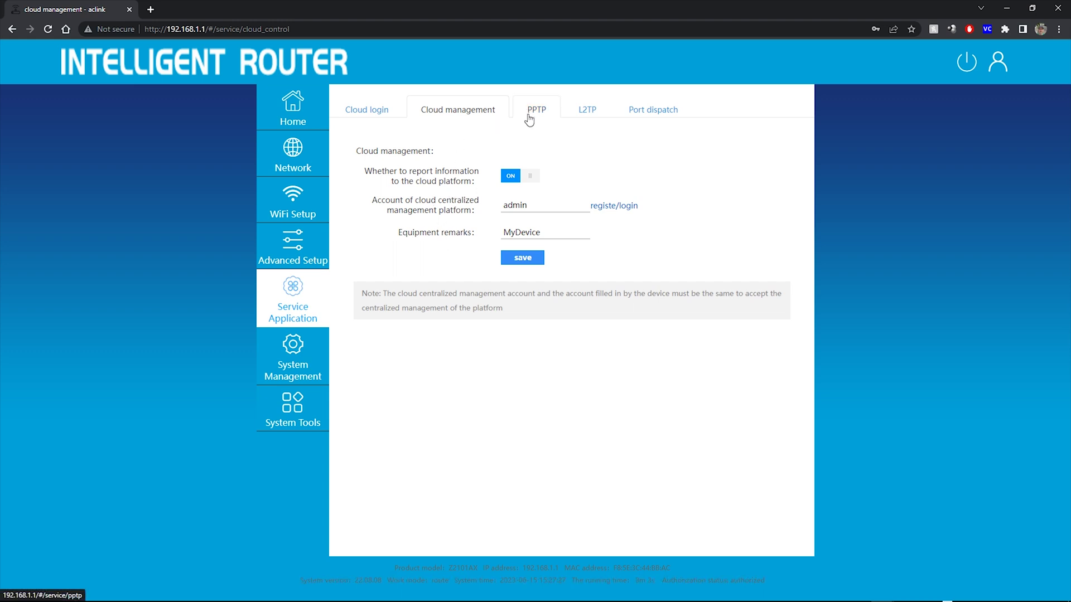
{"action": "left_click", "coordinate": [669, 113]}
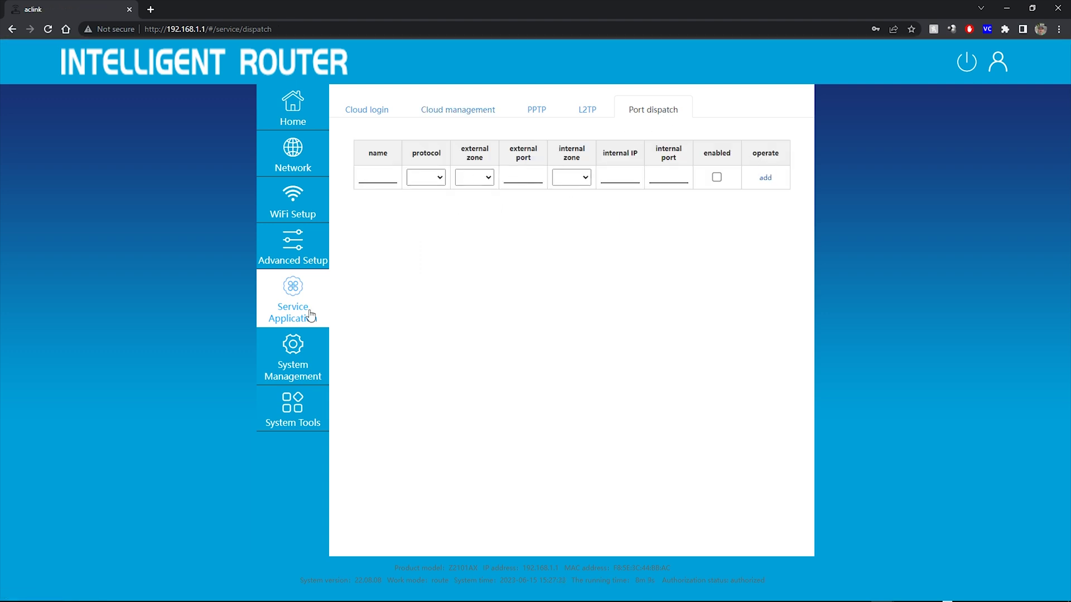
Step: Examine the local, remote and online firmware upgrade options and the current firmware version
{"action": "left_click", "coordinate": [298, 357]}
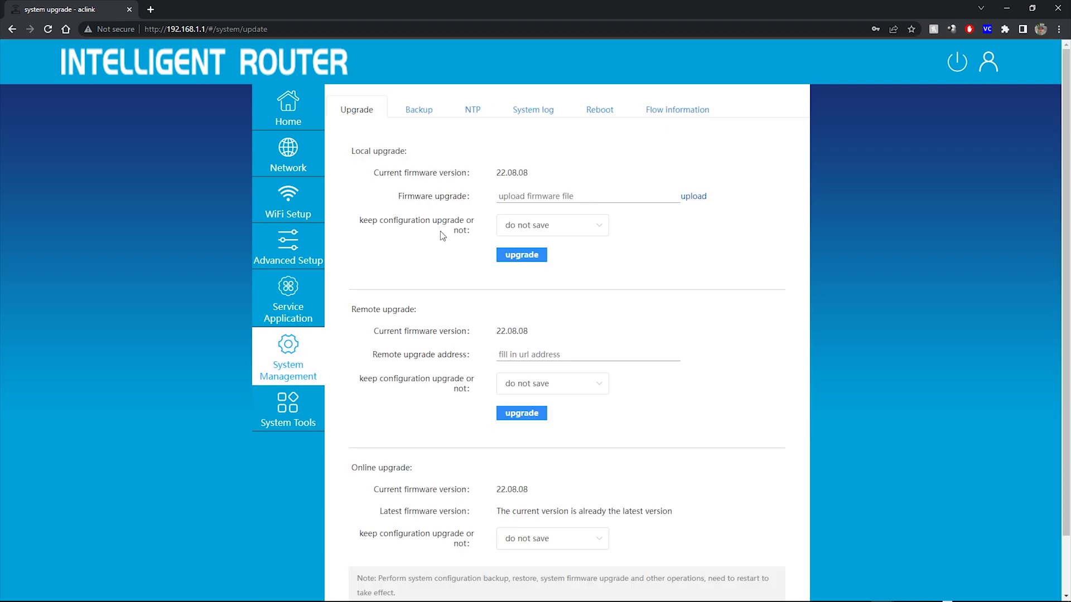
{"action": "scroll", "coordinate": [435, 246], "scroll_direction": "down", "scroll_amount": 1}
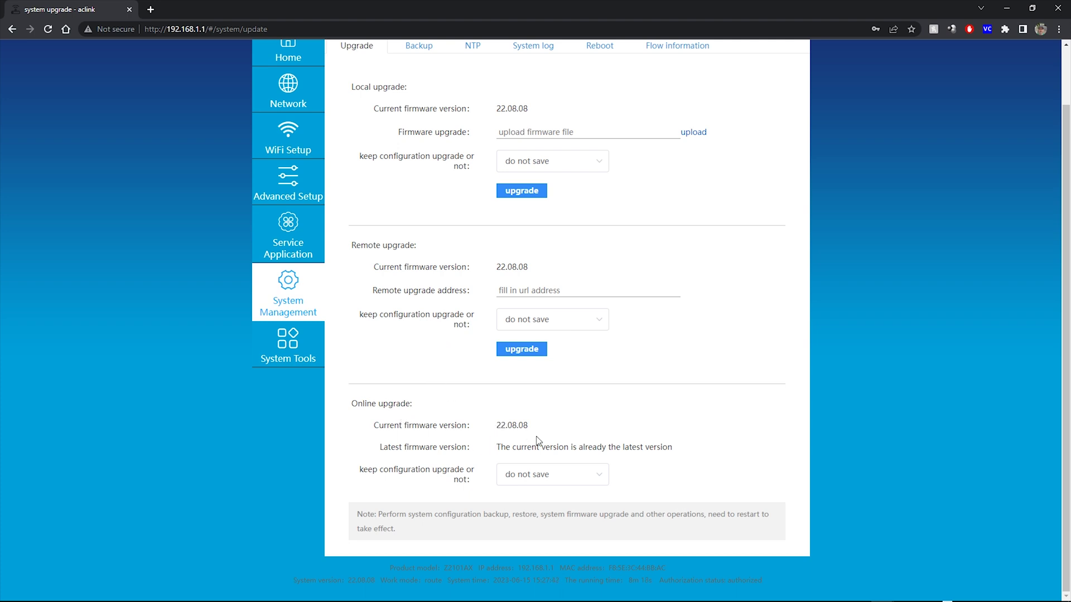
{"action": "left_click_drag", "start_coordinate": [531, 427], "coordinate": [472, 426]}
{"action": "scroll", "coordinate": [474, 378], "scroll_direction": "up", "scroll_amount": 1}
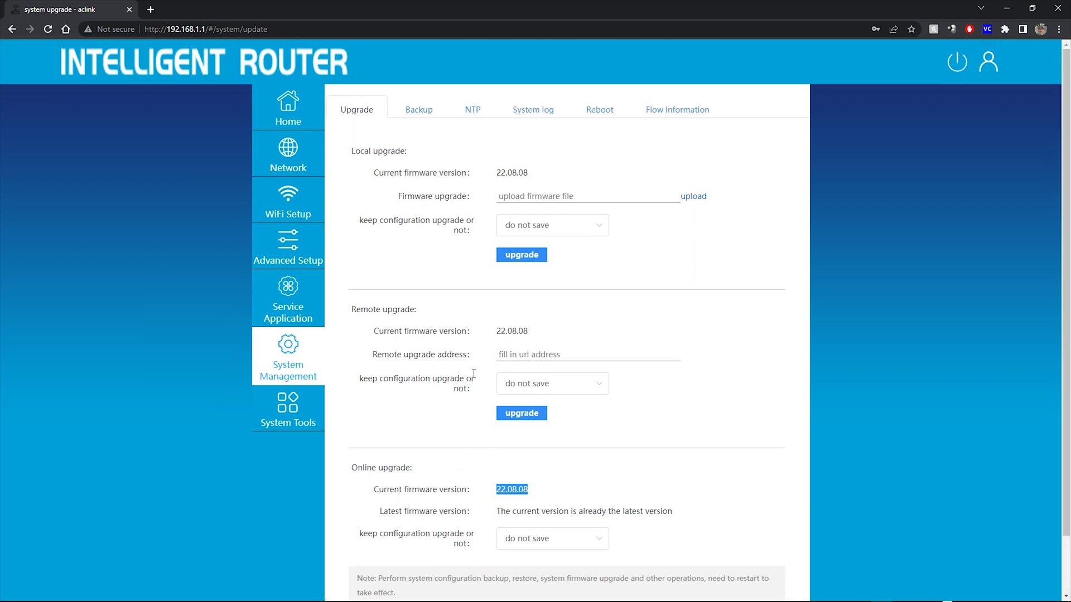
{"action": "left_click", "coordinate": [462, 417]}
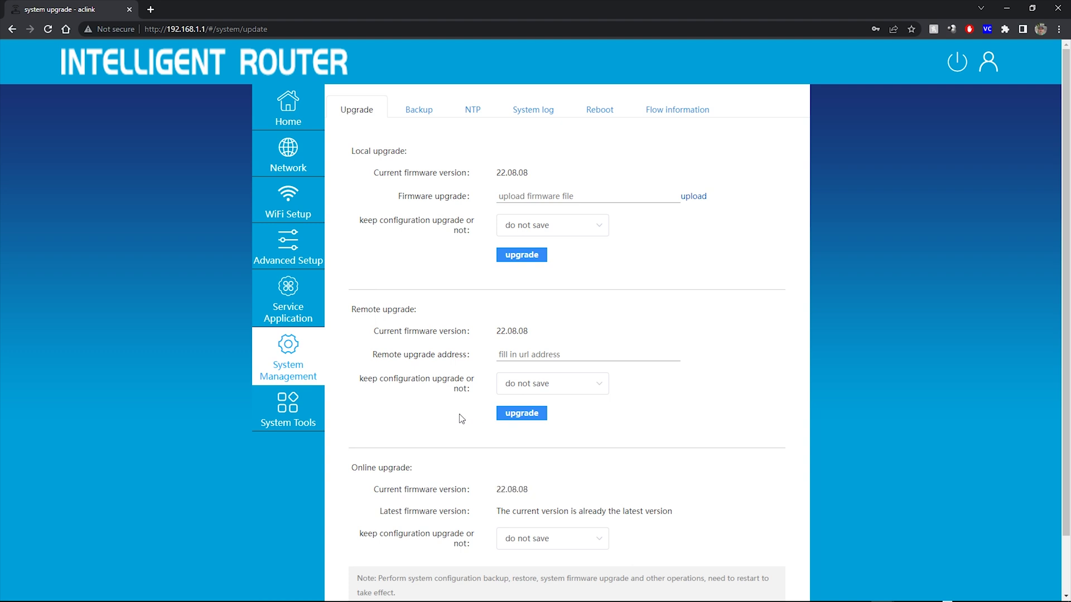
Step: Open the network diagnosis tool and choose PING as the network tool
{"action": "left_click", "coordinate": [302, 410]}
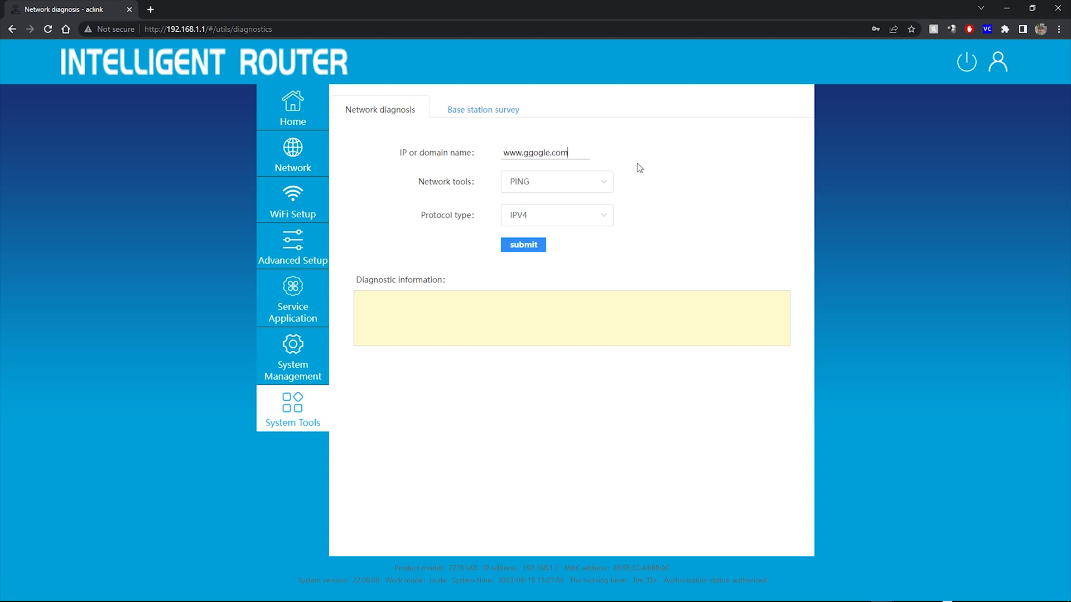
{"action": "left_click", "coordinate": [580, 185]}
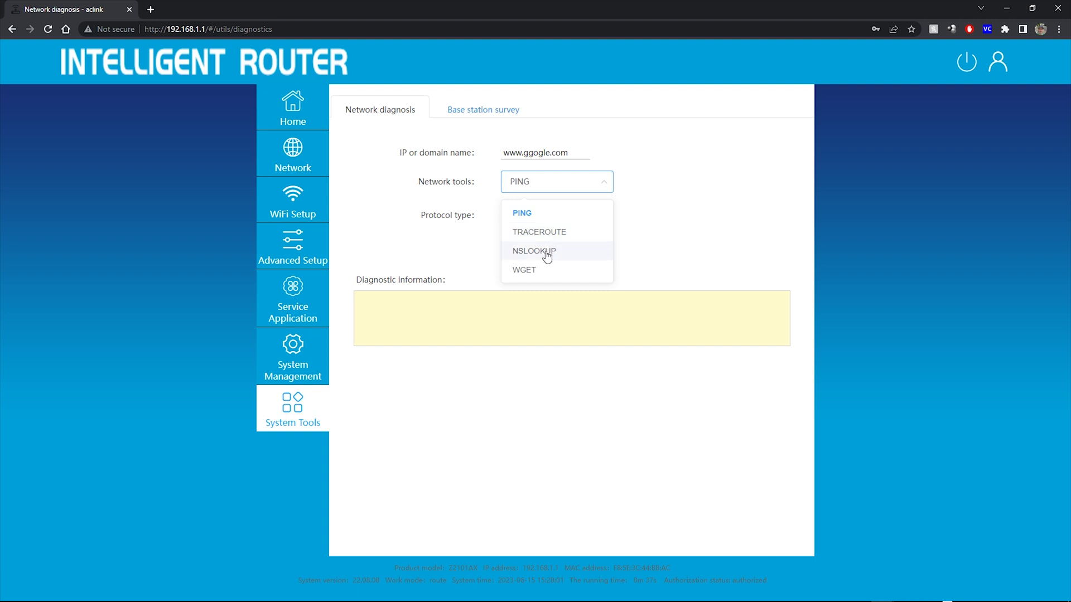
{"action": "left_click", "coordinate": [557, 214]}
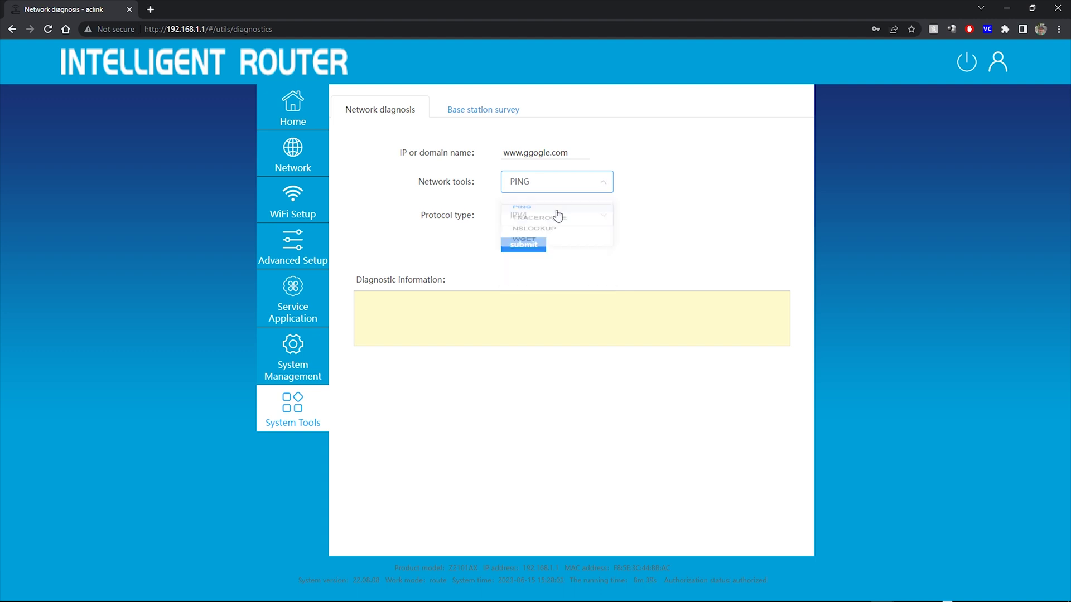
{"action": "left_click", "coordinate": [539, 215]}
{"action": "left_click", "coordinate": [522, 241]}
{"action": "left_click", "coordinate": [525, 247]}
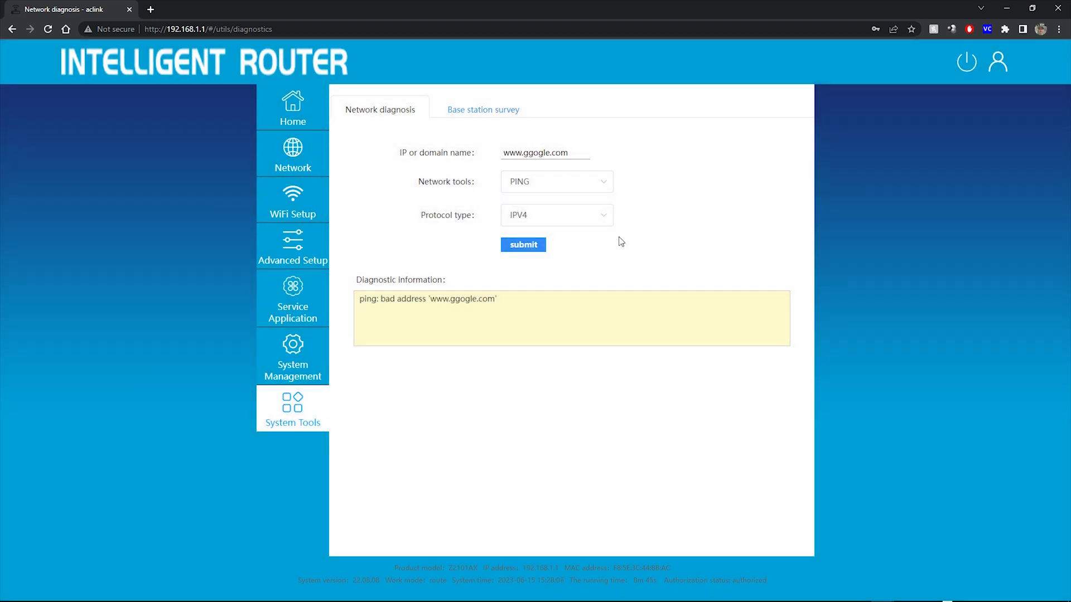
{"action": "left_click", "coordinate": [533, 153]}
{"action": "key", "text": "BackSpace"}
{"action": "type", "text": "o"}
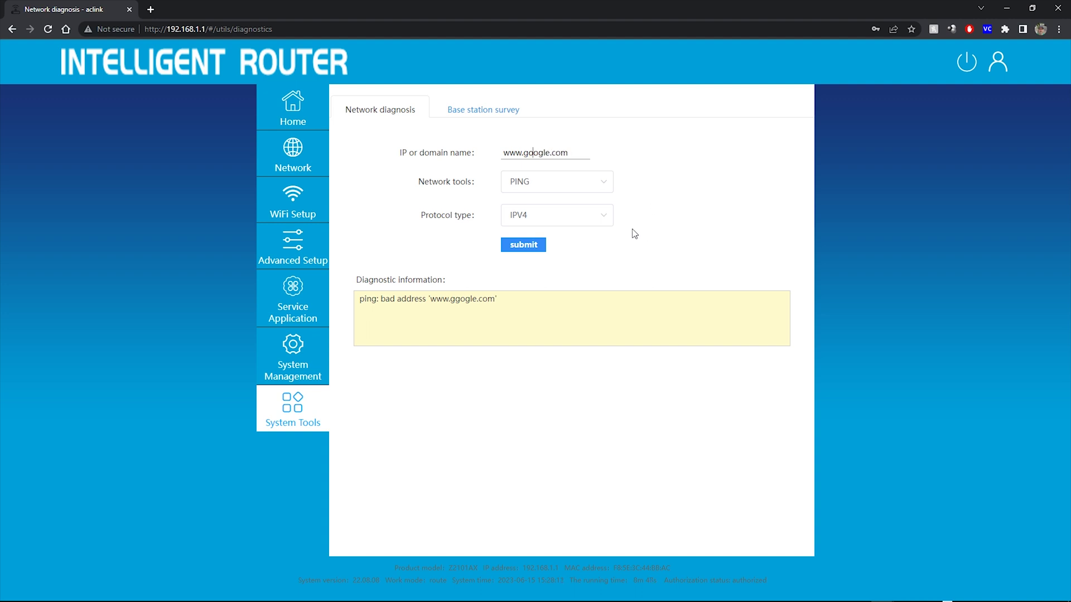
{"action": "left_click", "coordinate": [537, 247]}
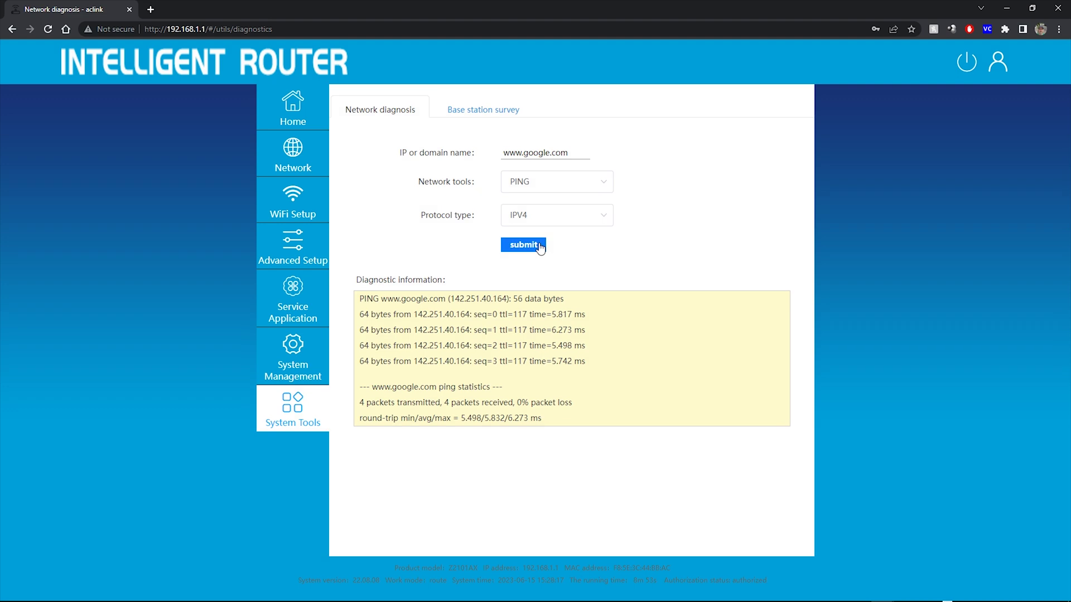
{"action": "left_click", "coordinate": [563, 190]}
{"action": "left_click", "coordinate": [552, 232]}
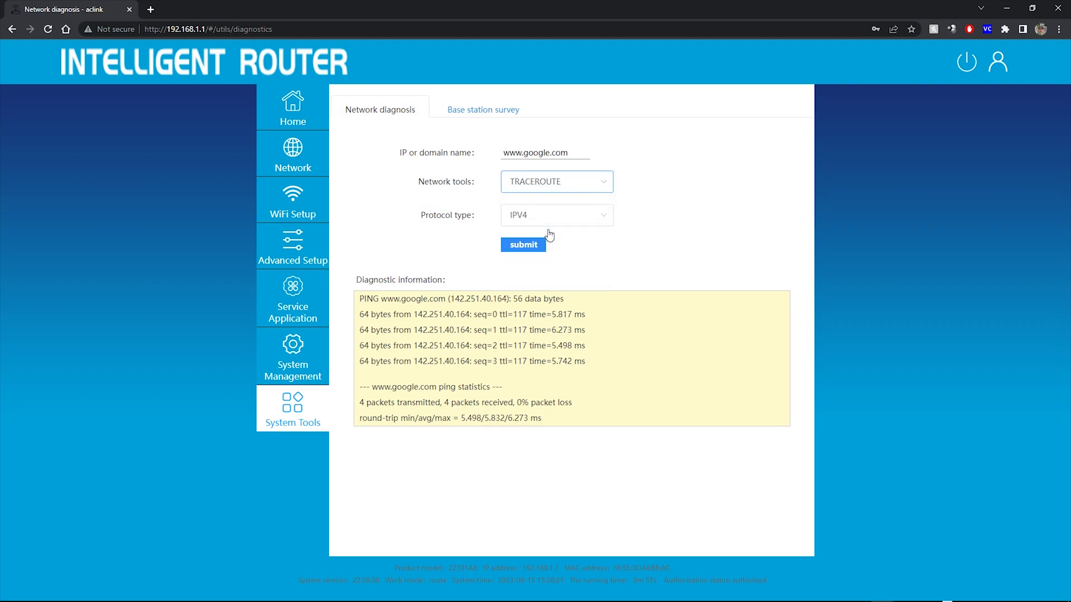
{"action": "left_click", "coordinate": [525, 245]}
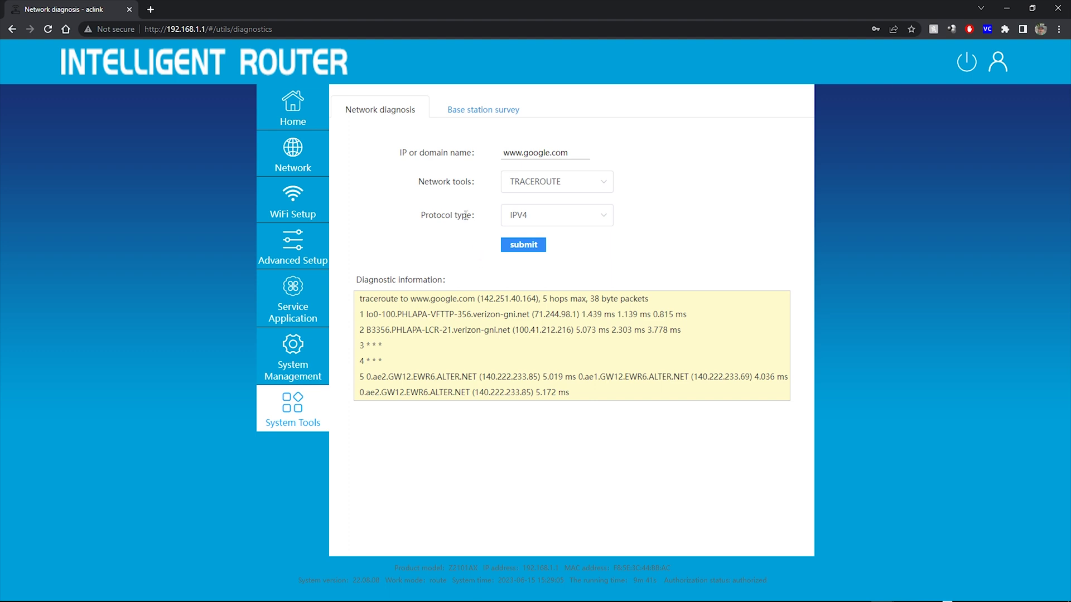
{"action": "left_click", "coordinate": [554, 192]}
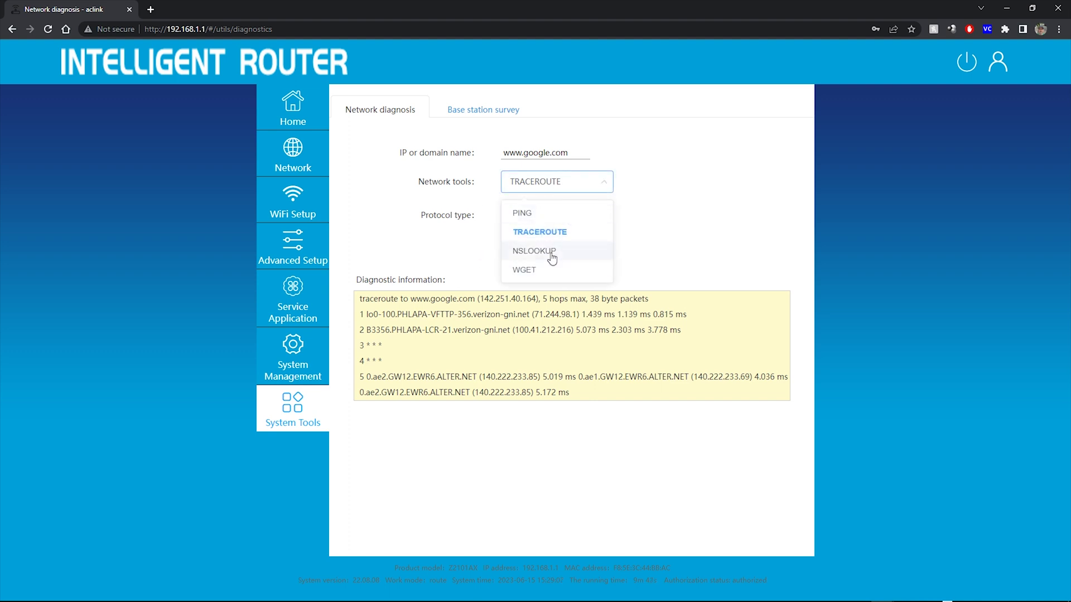
{"action": "left_click", "coordinate": [552, 254]}
{"action": "left_click", "coordinate": [523, 244]}
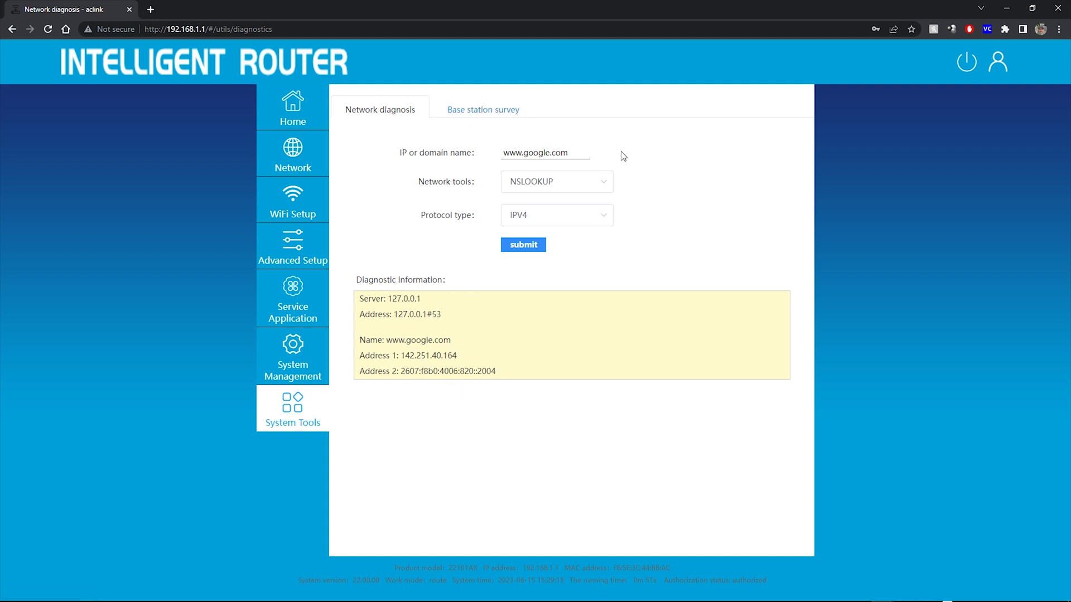
Step: Start a base station survey scan with the signal type set to 5.8G wireless
{"action": "left_click", "coordinate": [496, 114]}
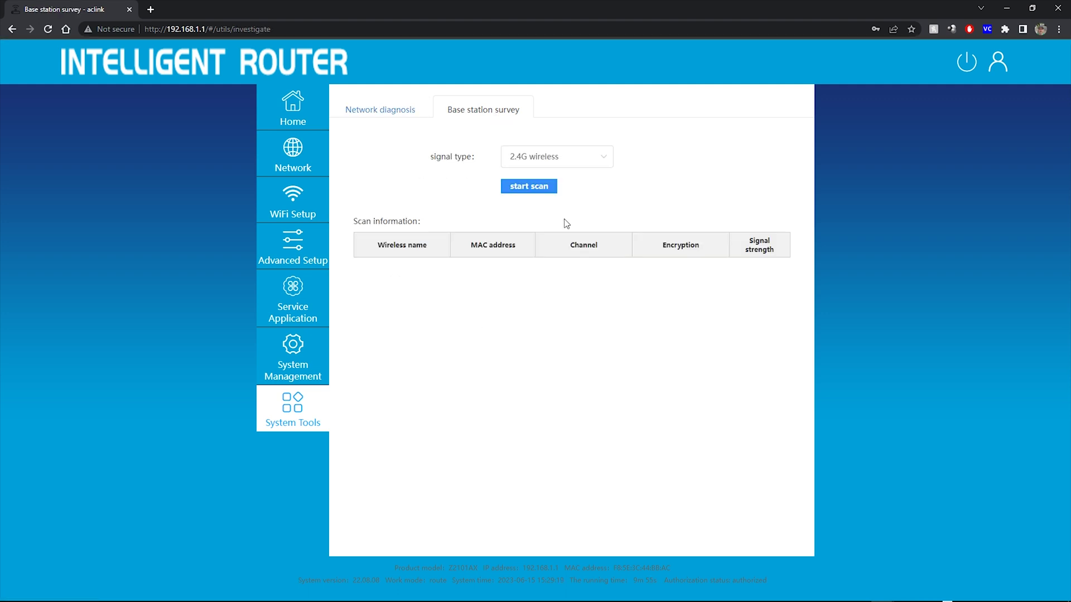
{"action": "left_click", "coordinate": [596, 159]}
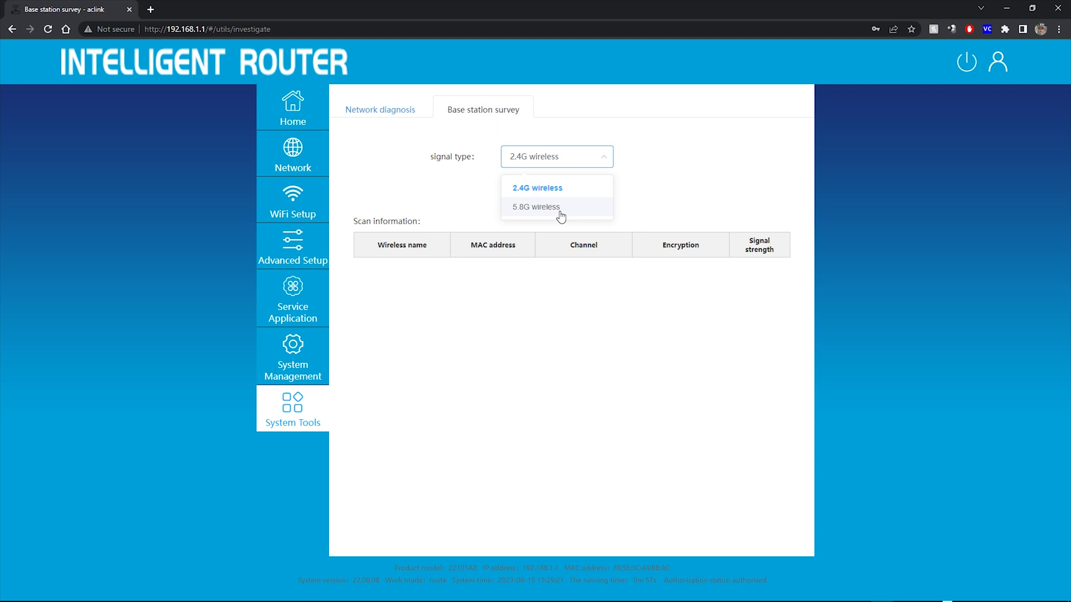
{"action": "left_click", "coordinate": [561, 214]}
{"action": "left_click", "coordinate": [538, 188]}
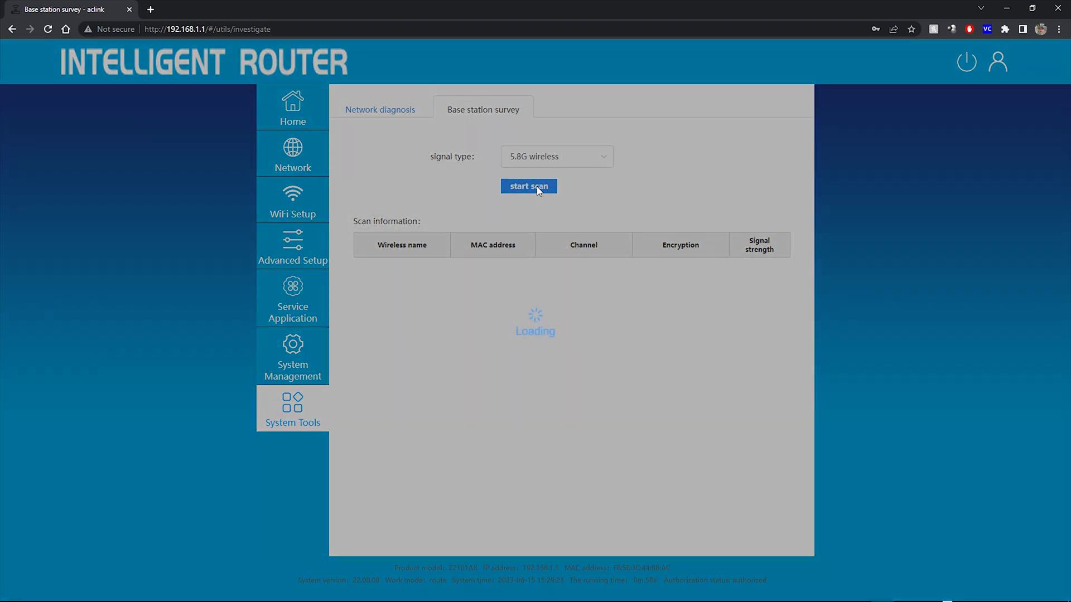